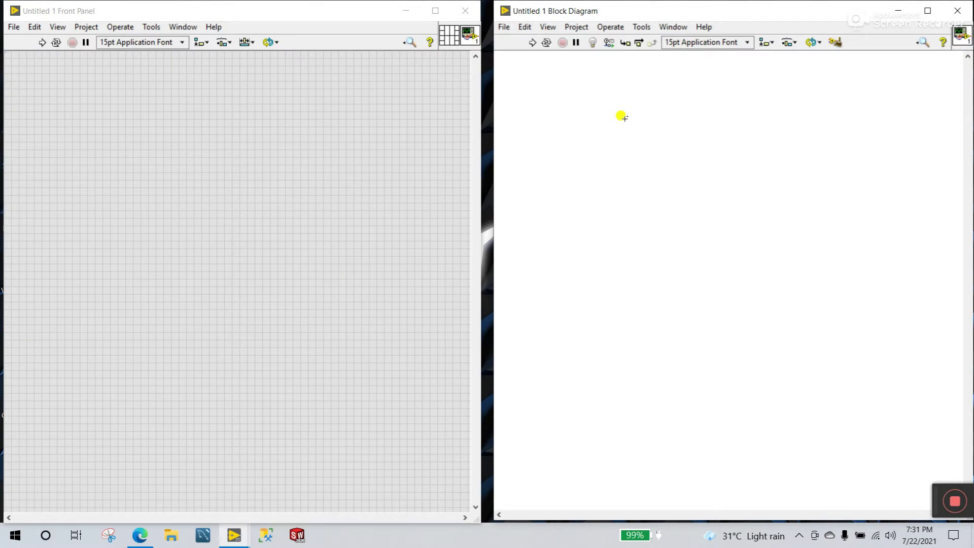
- Browse the block diagram's functions for the Vision and Motion category and view its function groups
right_click(592, 82)
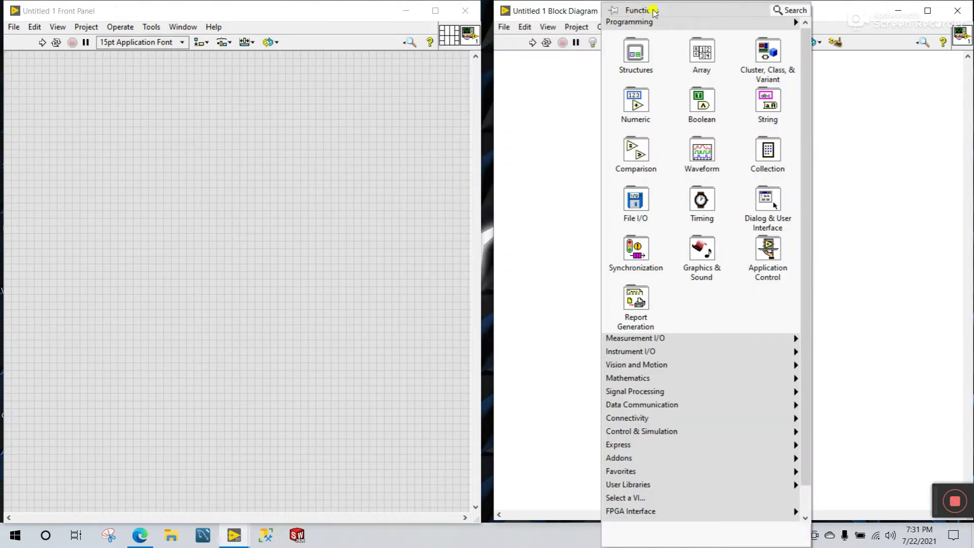
mouse_move(652, 365)
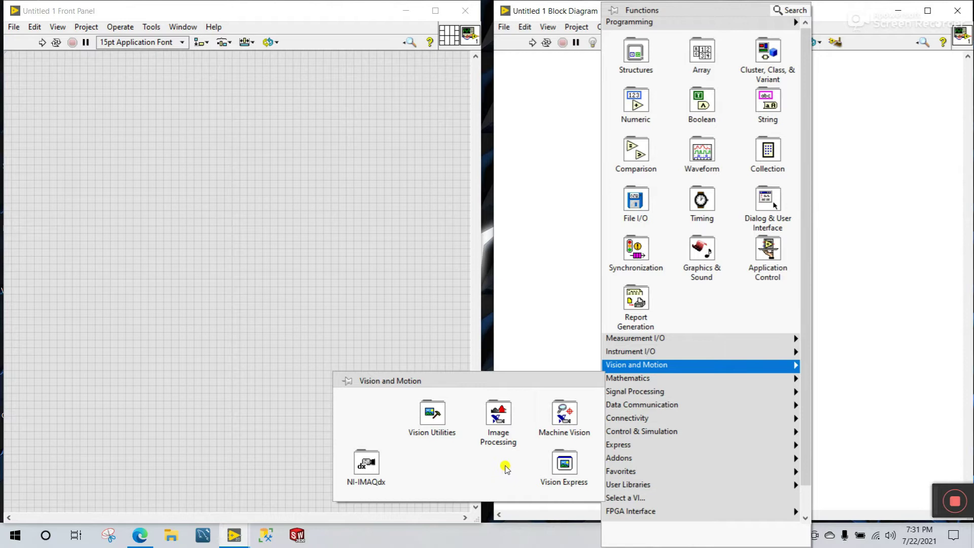
click(544, 254)
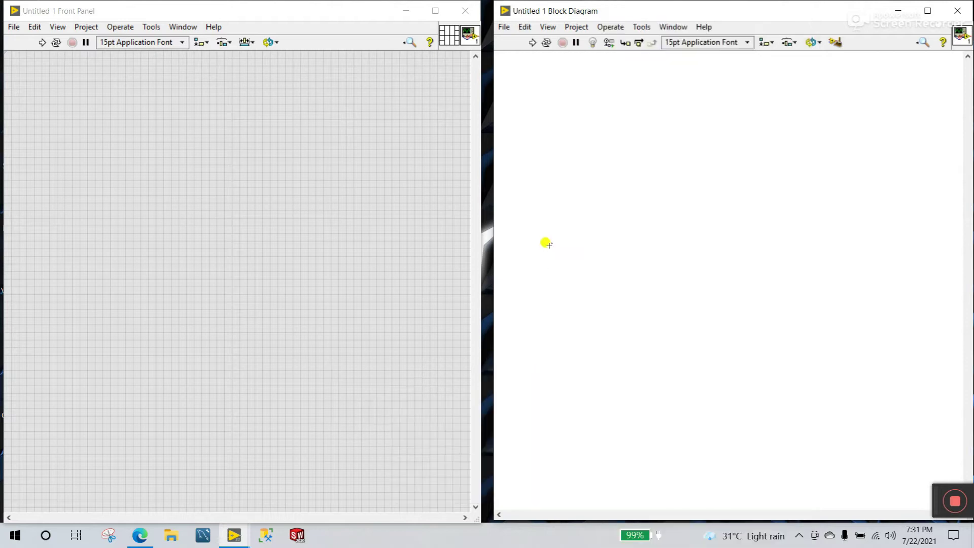
- Close the untitled VI's block diagram and front panel, and exit LabVIEW
click(956, 14)
click(465, 11)
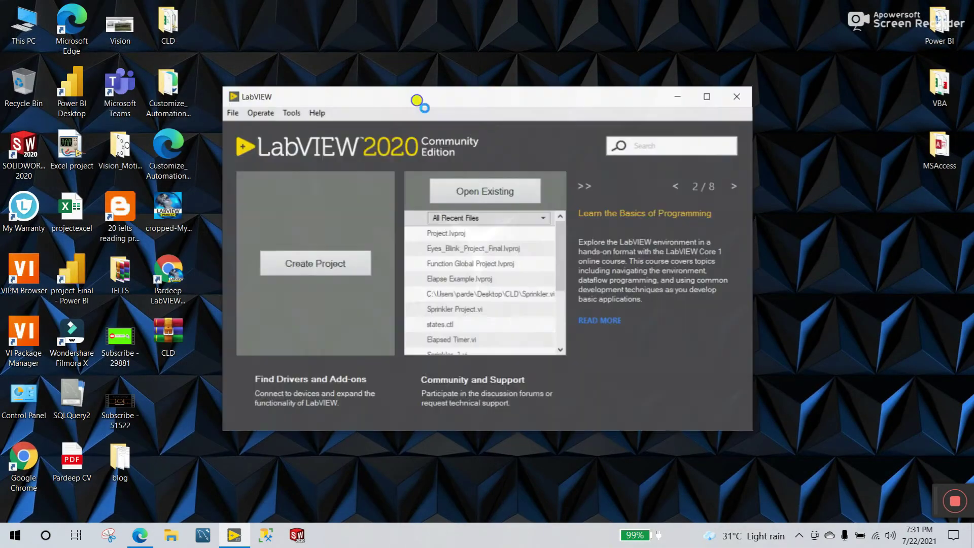
click(744, 96)
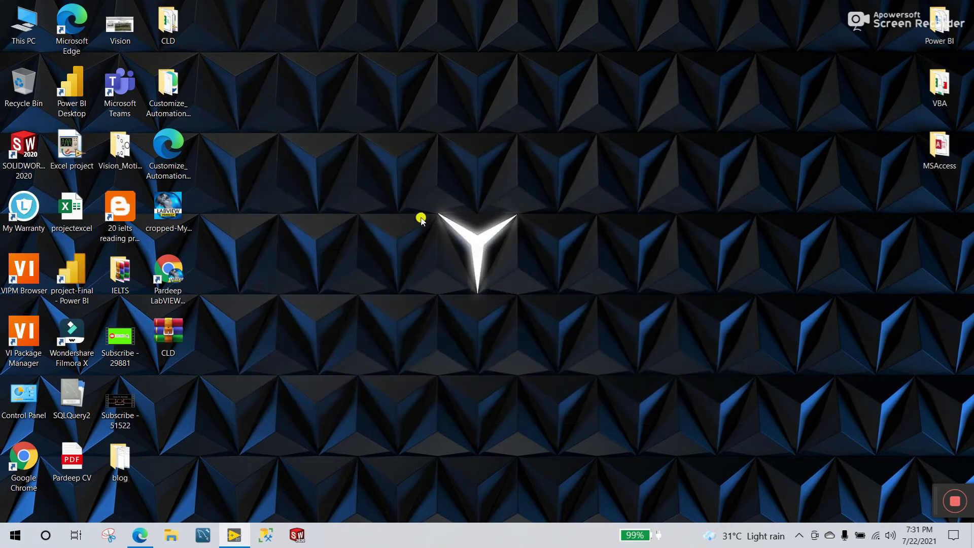
- Launch NI Package Manager and check that the computer has a Wi-Fi connection
click(4, 540)
text(ni)
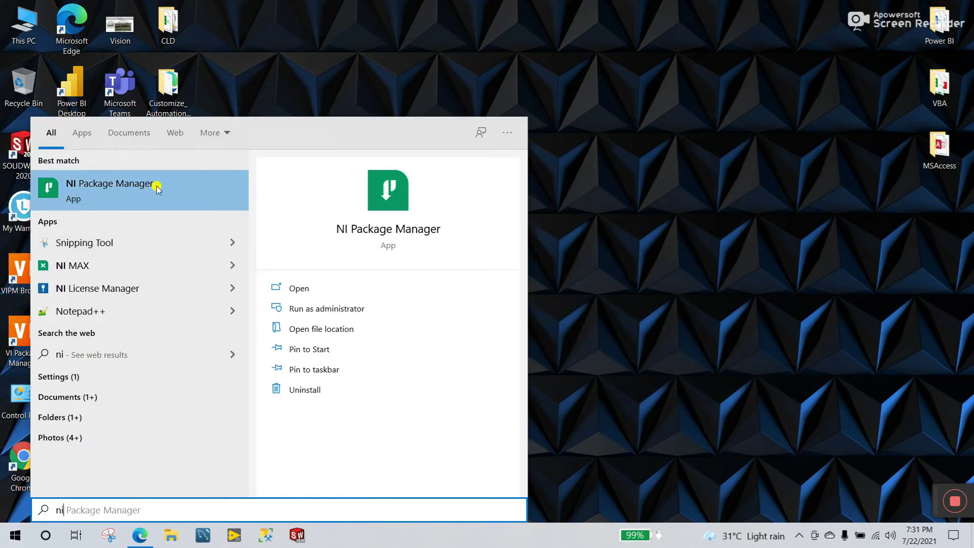
click(305, 287)
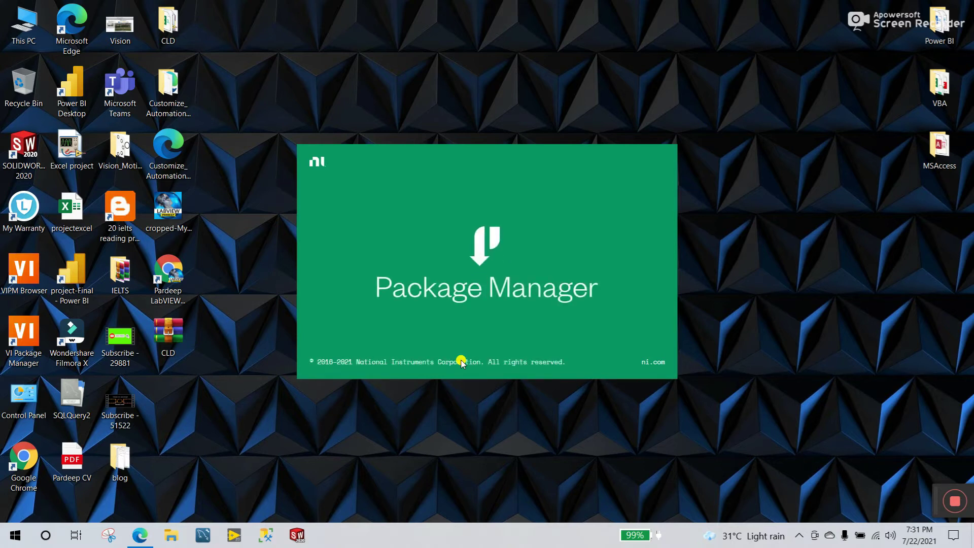
click(876, 536)
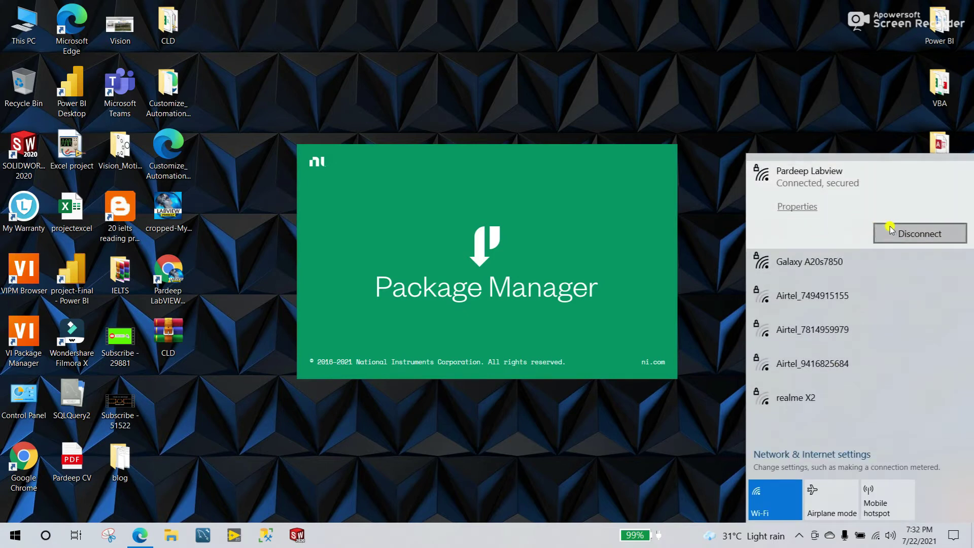
click(636, 120)
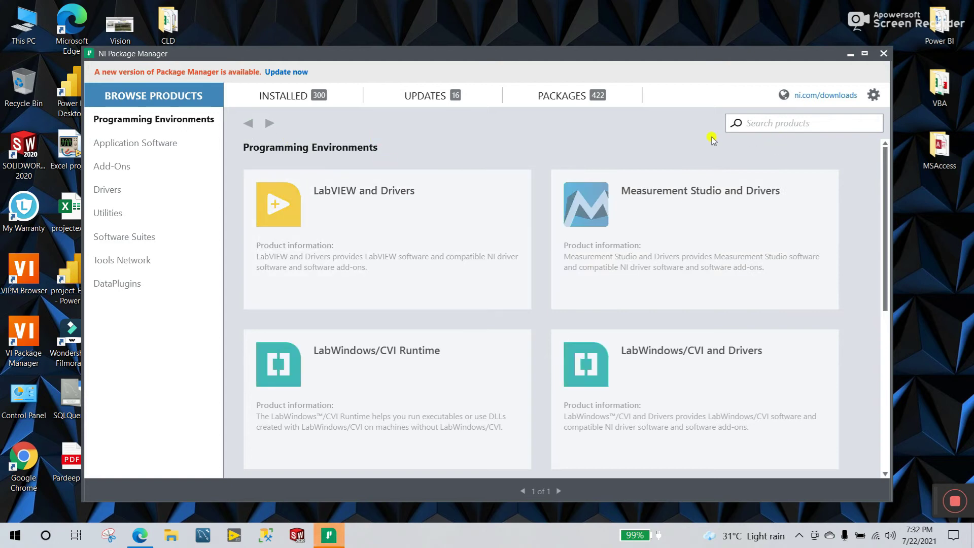
- Search the available products for "vision" and look through the matching packages
click(816, 124)
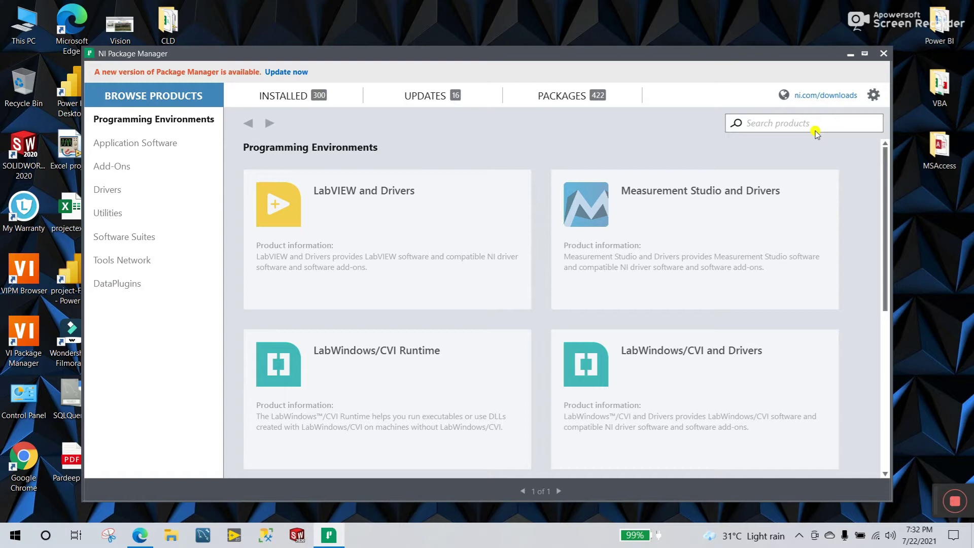
text(vision)
key(Return)
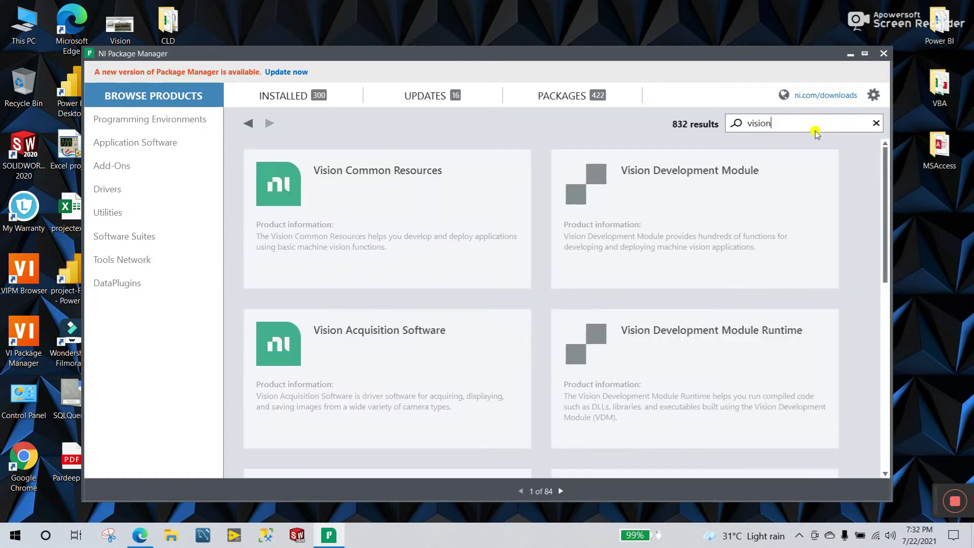
scroll(670, 352, down, 3)
scroll(672, 353, up, 2)
scroll(670, 353, up, 1)
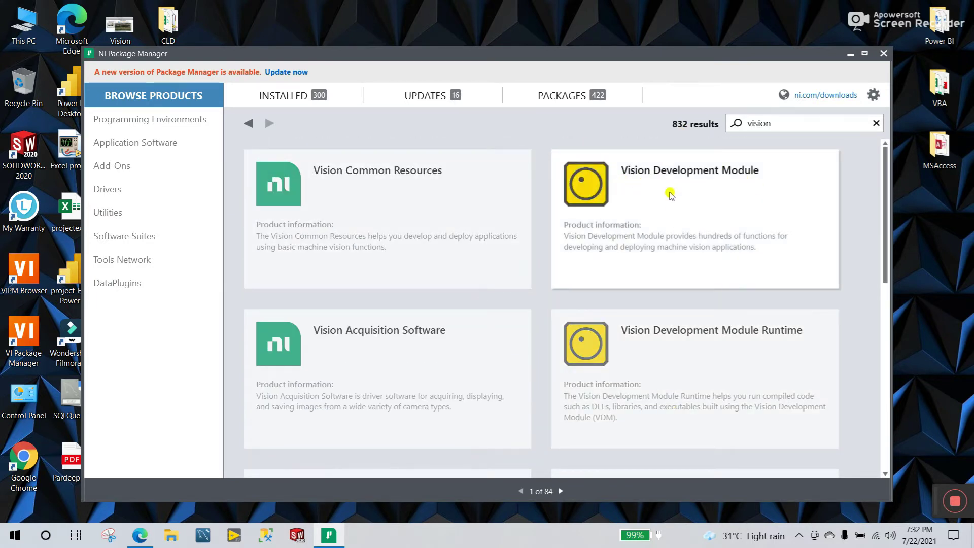
- Check the Vision Development Module at version 2020, and return to the search results
click(669, 197)
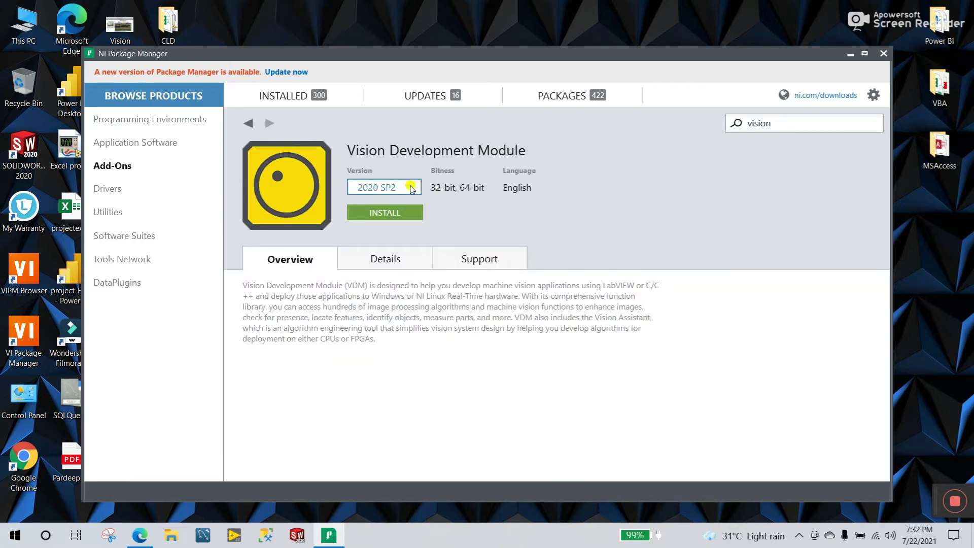
click(411, 189)
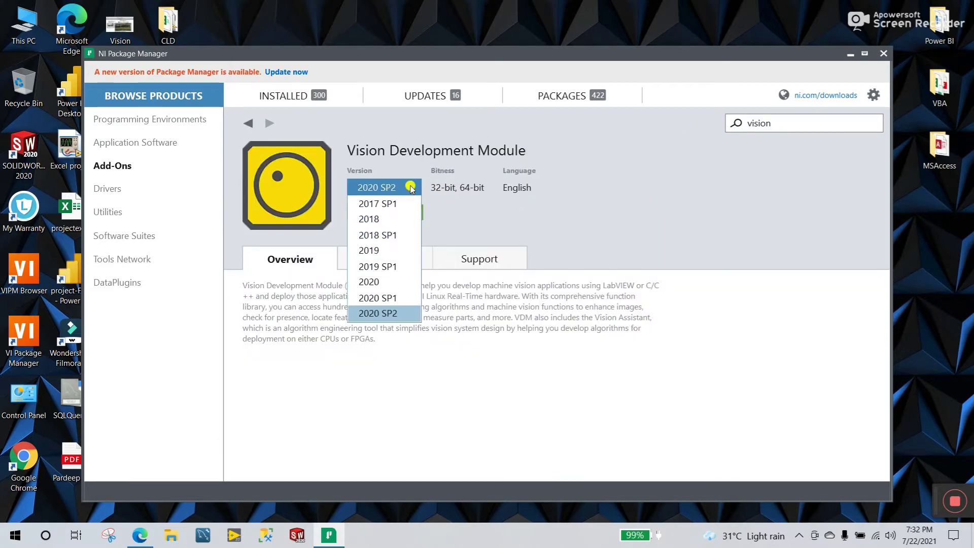
click(385, 282)
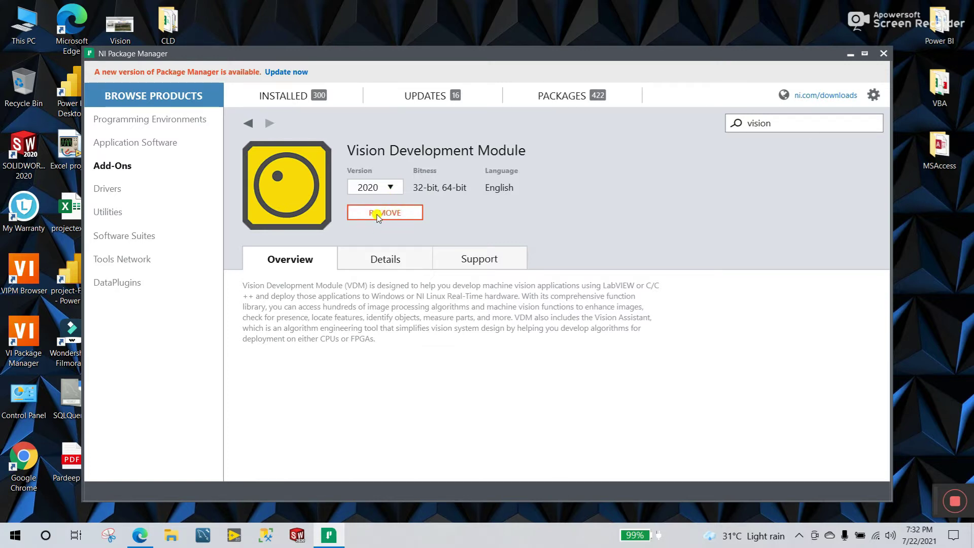
click(250, 126)
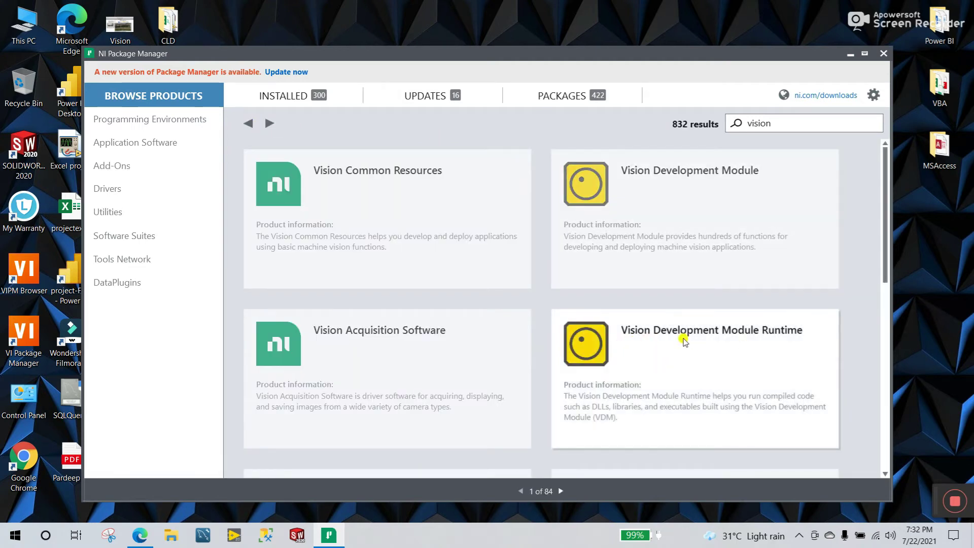
- Check the Vision Development Module Runtime at version 2020, and return to the search results
click(703, 349)
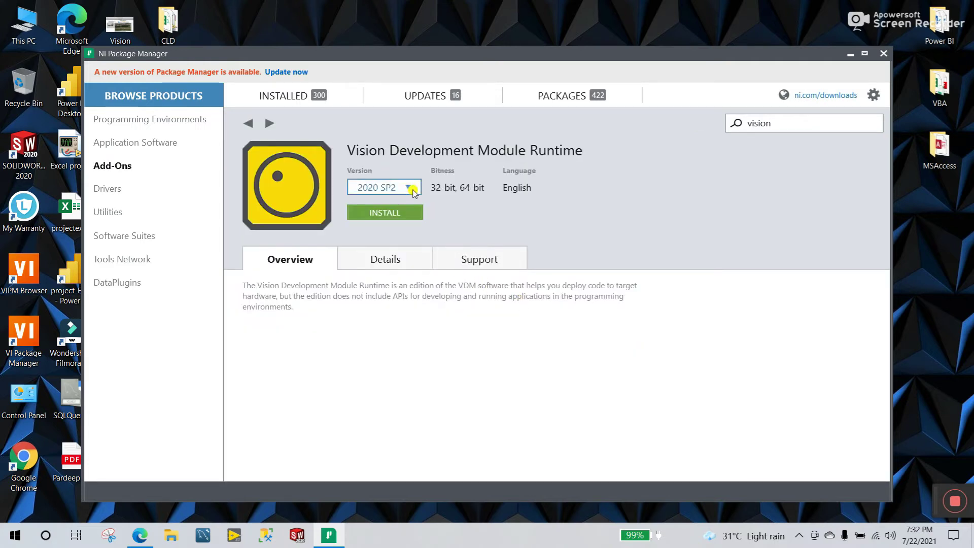
click(409, 188)
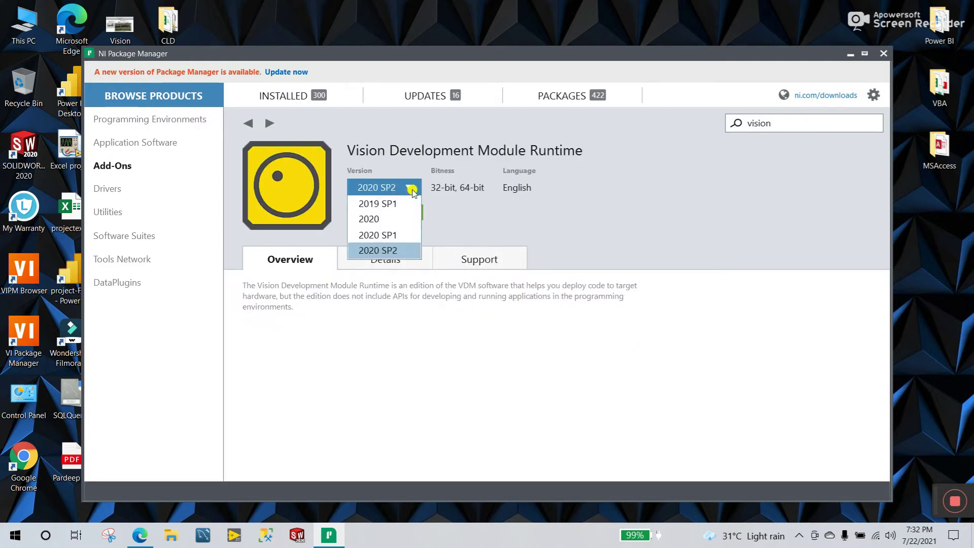
click(381, 220)
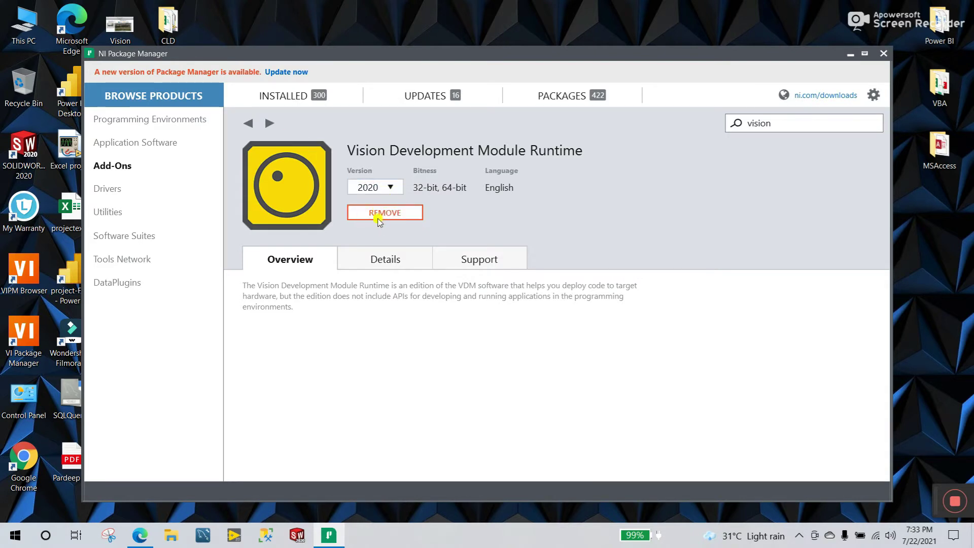
click(250, 124)
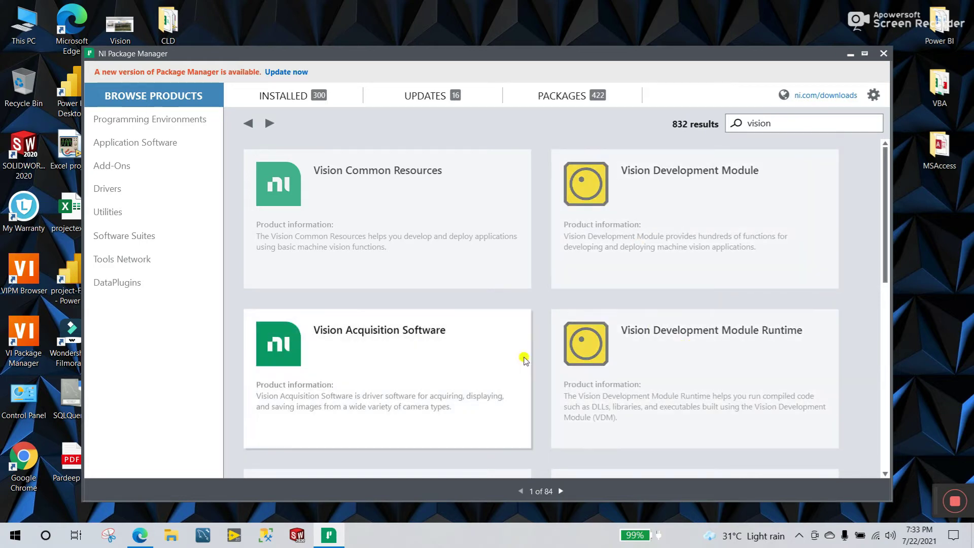
- Inspect the drivers offered by the Vision Acquisition Software 20.6 installer, cancel it and return to the results
click(392, 341)
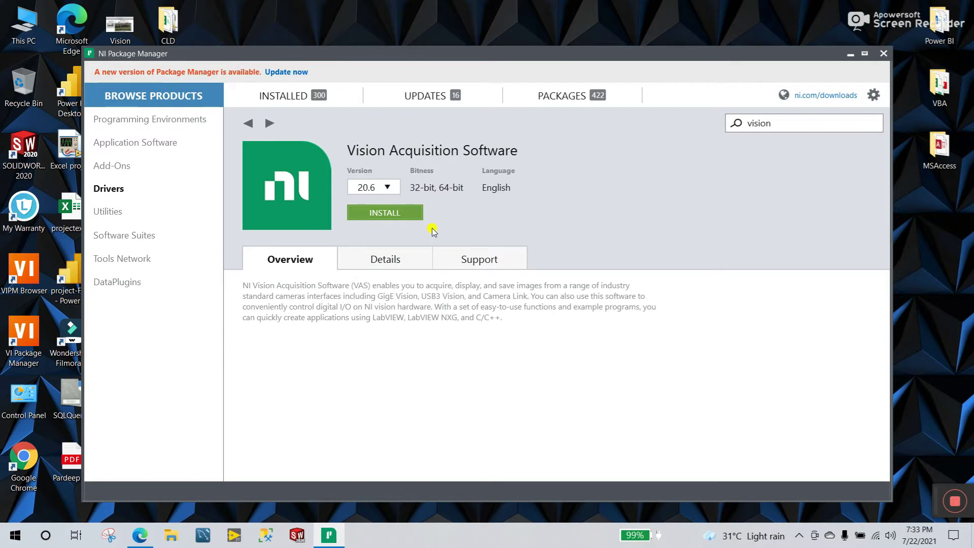
click(390, 217)
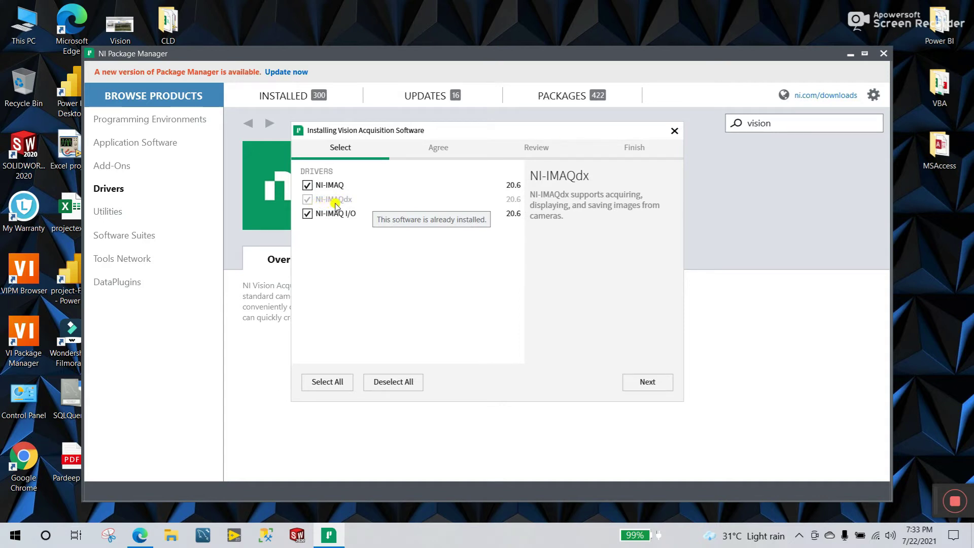
click(675, 130)
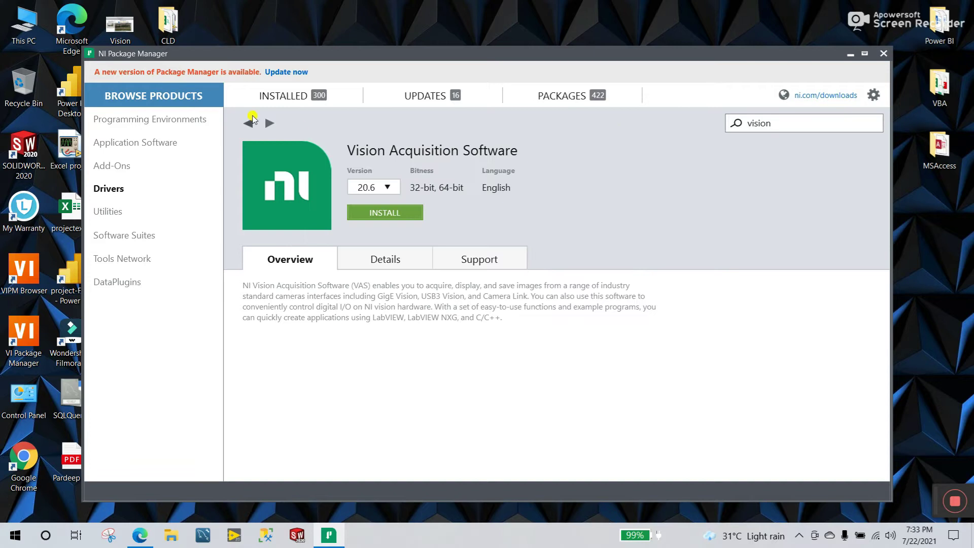
click(247, 124)
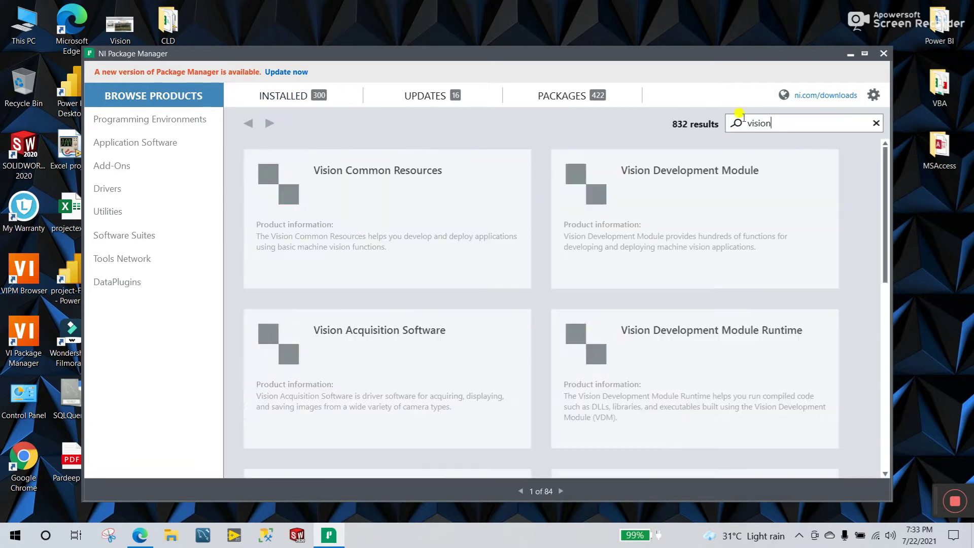
- Search the products for "imaq", view the NI-IMAQdx driver's page and return to the results
text(iamq)
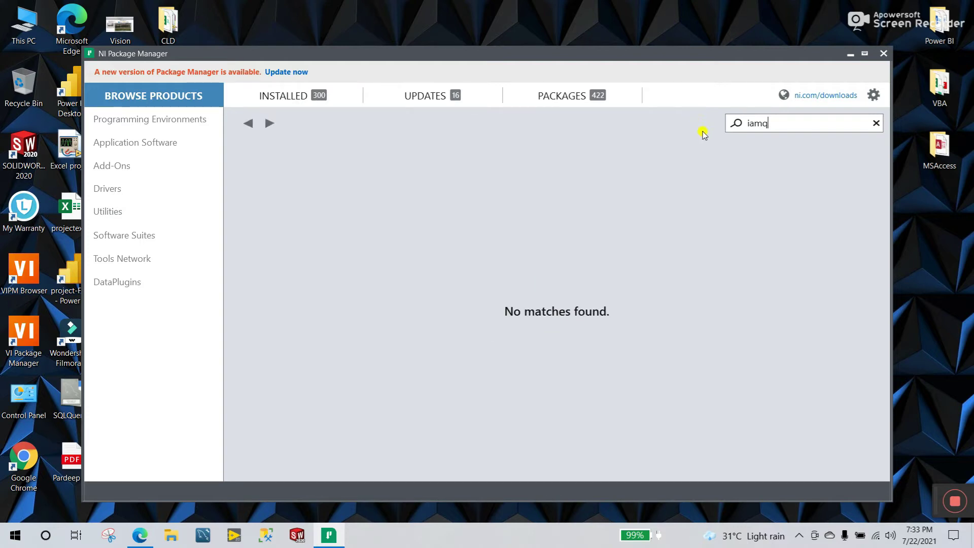
double_click(770, 124)
text(i)
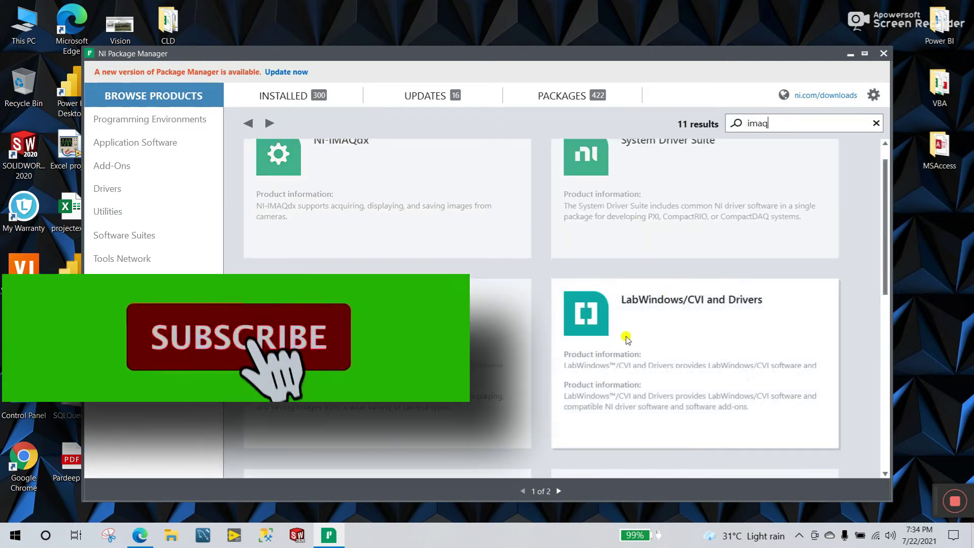
click(358, 197)
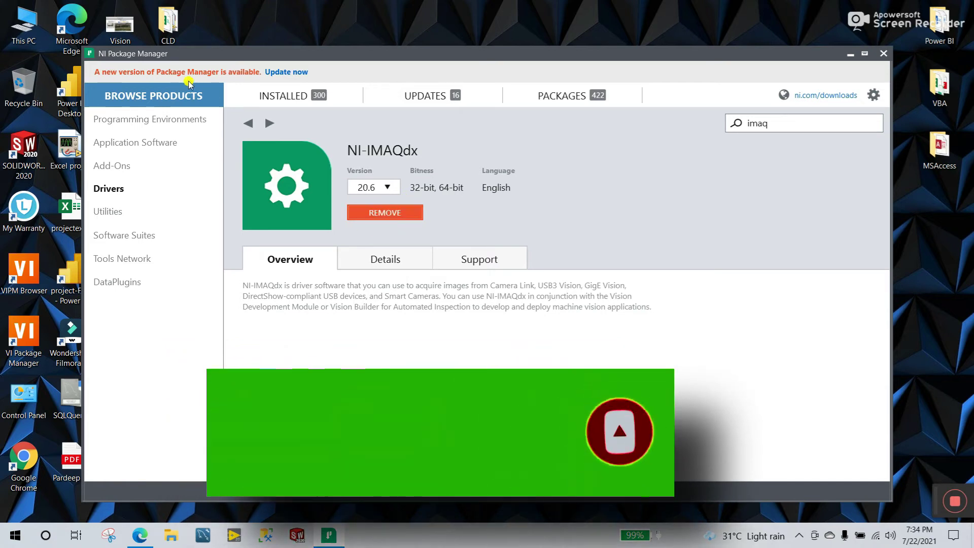
click(249, 124)
- Search the products for "vision" again and open the Vision Acquisition Software page
double_click(804, 122)
text(vision)
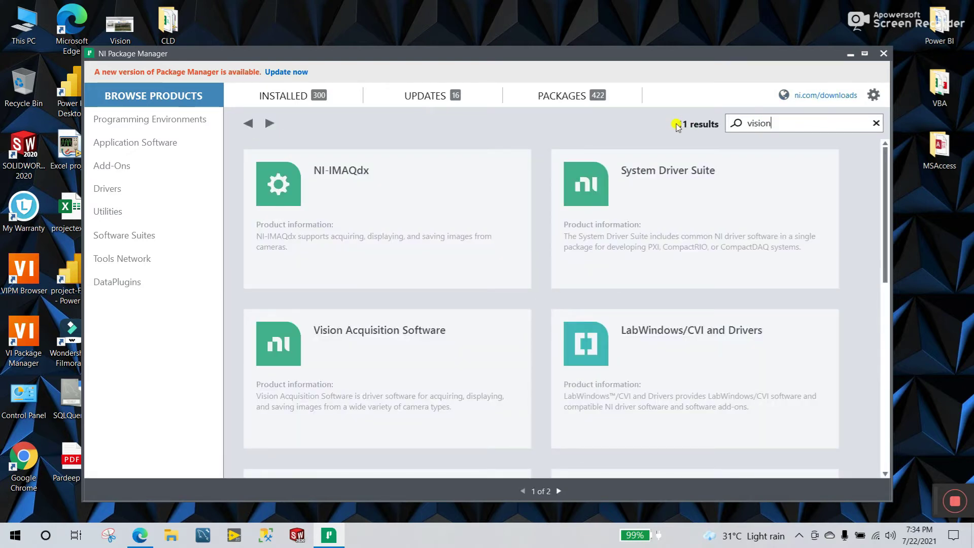
key(Return)
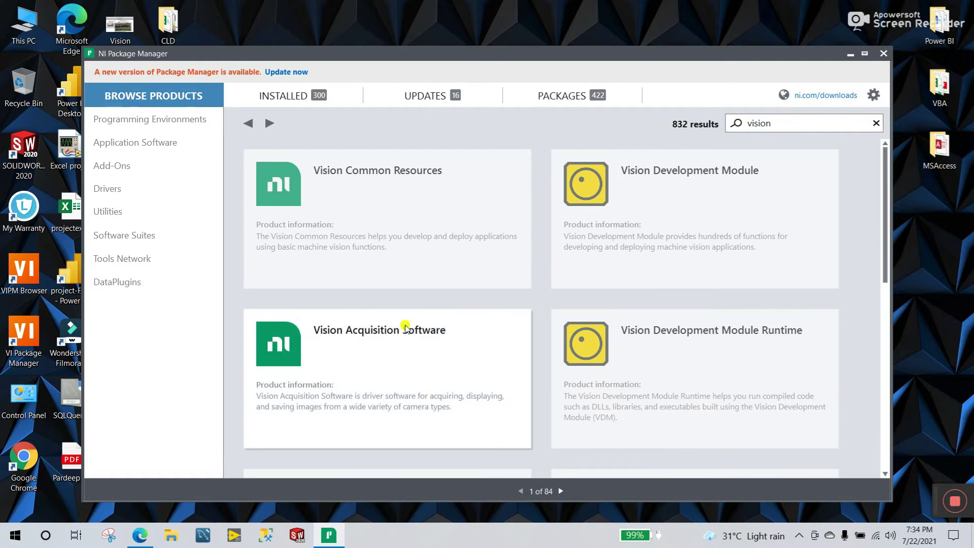
click(380, 356)
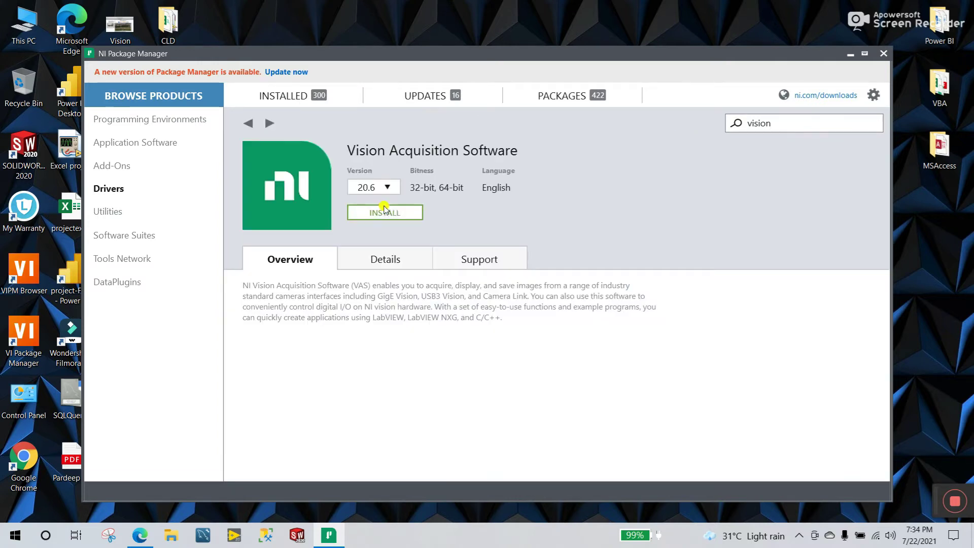
- Start installing Vision Acquisition Software 20.6 with the preselected drivers and additional items, and accept the license agreement
click(390, 213)
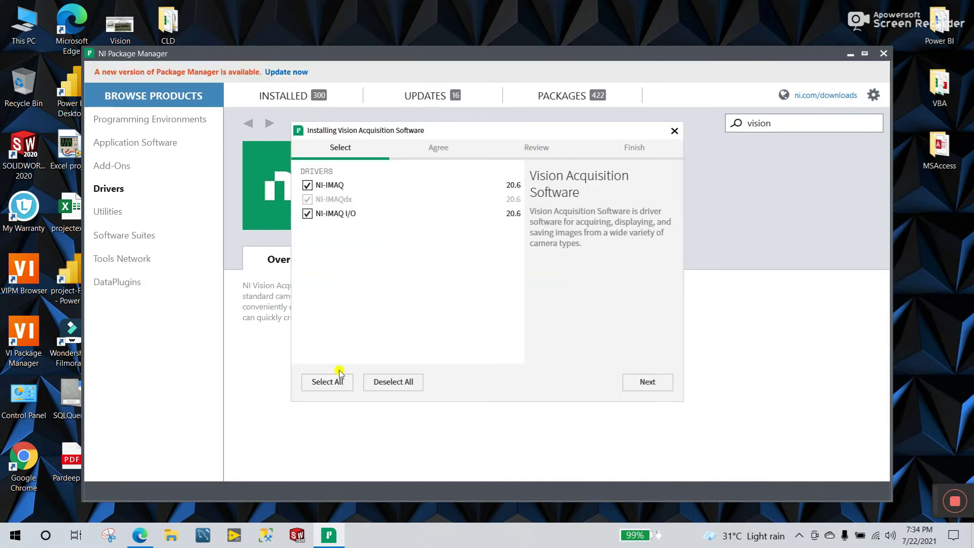
click(640, 381)
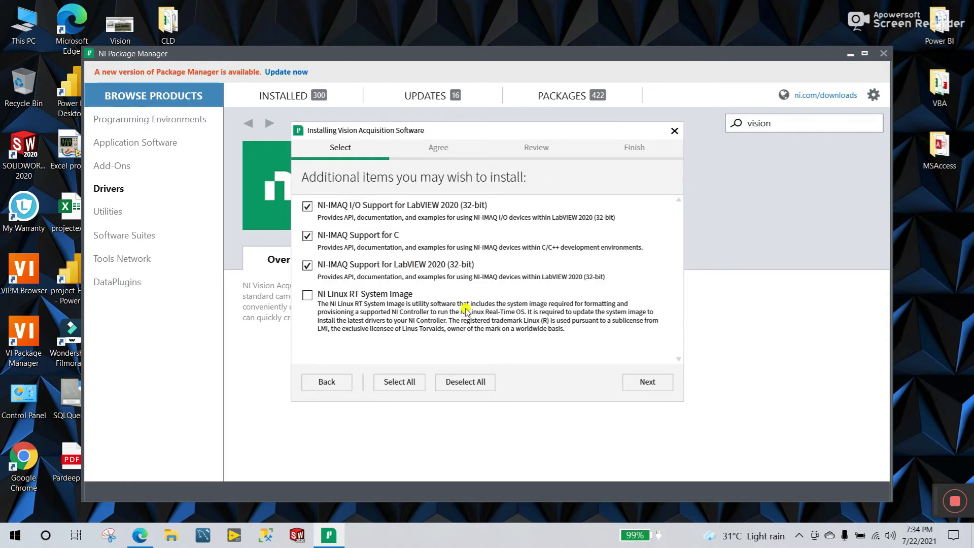
click(649, 381)
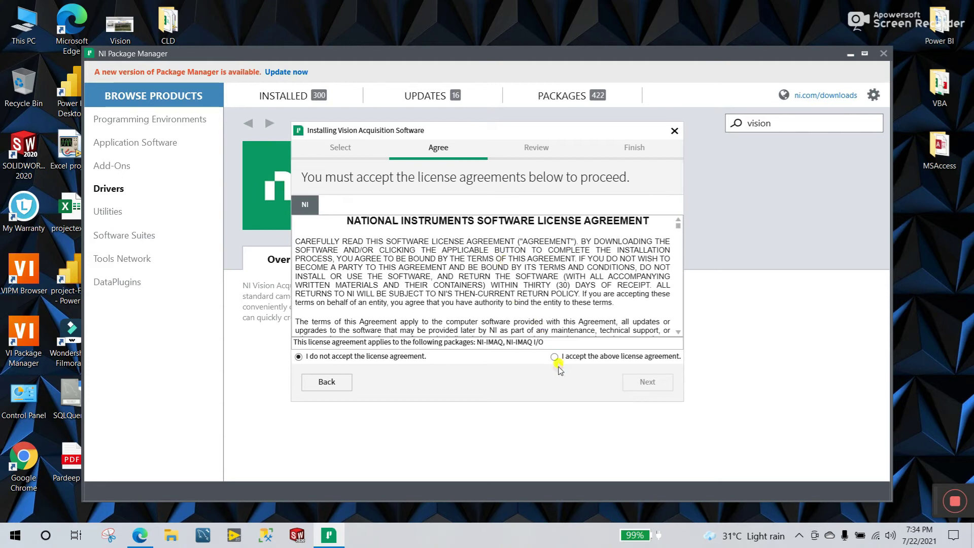
click(556, 358)
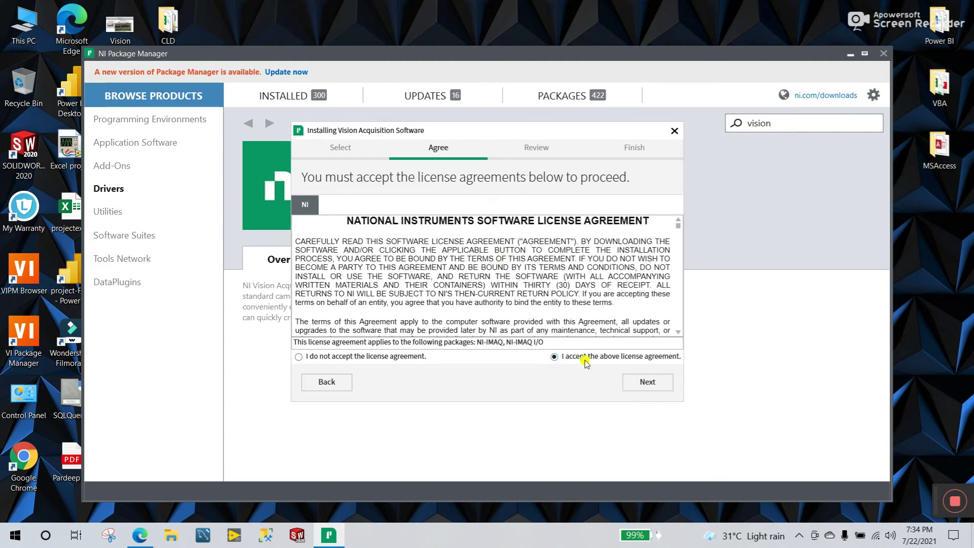
click(649, 384)
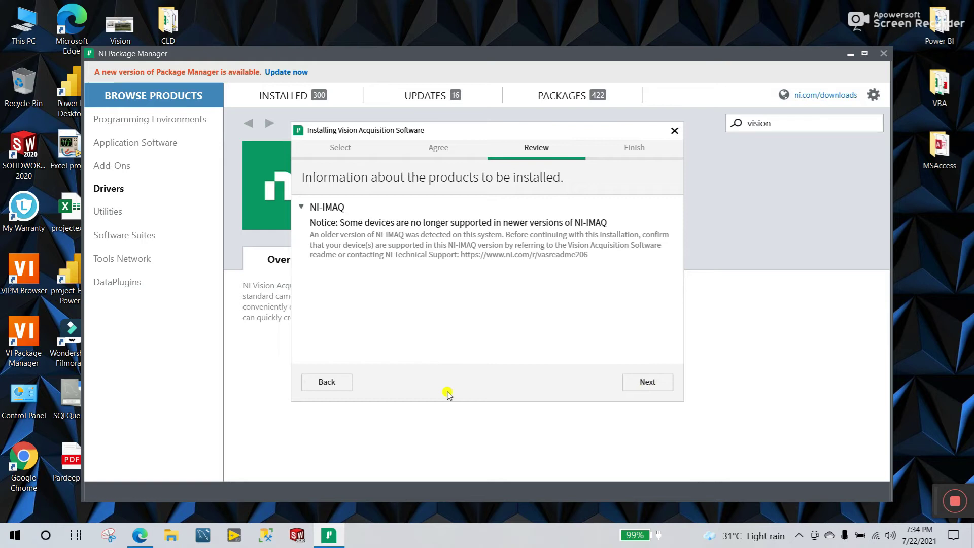
- Read the NI-IMAQ notice about devices no longer supported in newer versions and continue the Vision Acquisition Software installation
click(303, 207)
click(319, 208)
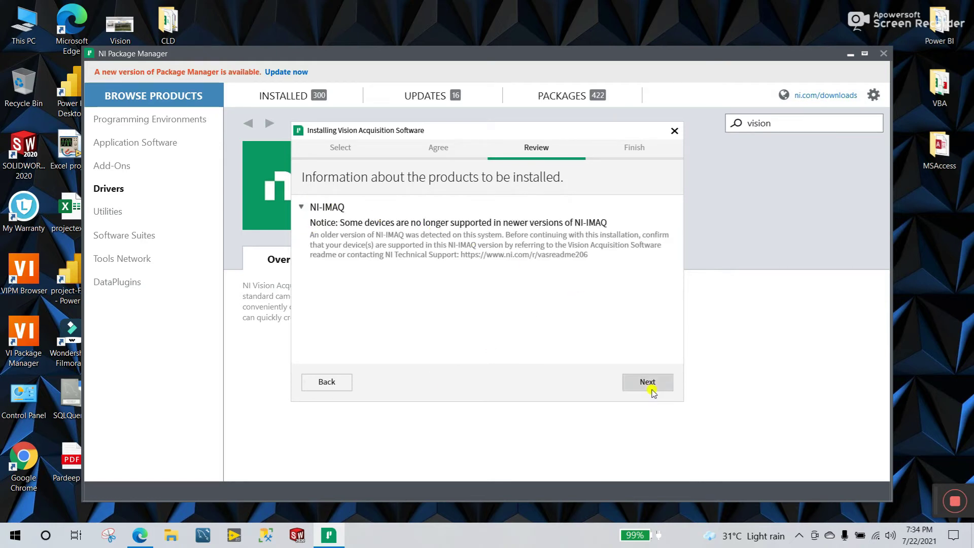
drag(534, 222, 593, 223)
click(591, 224)
click(654, 384)
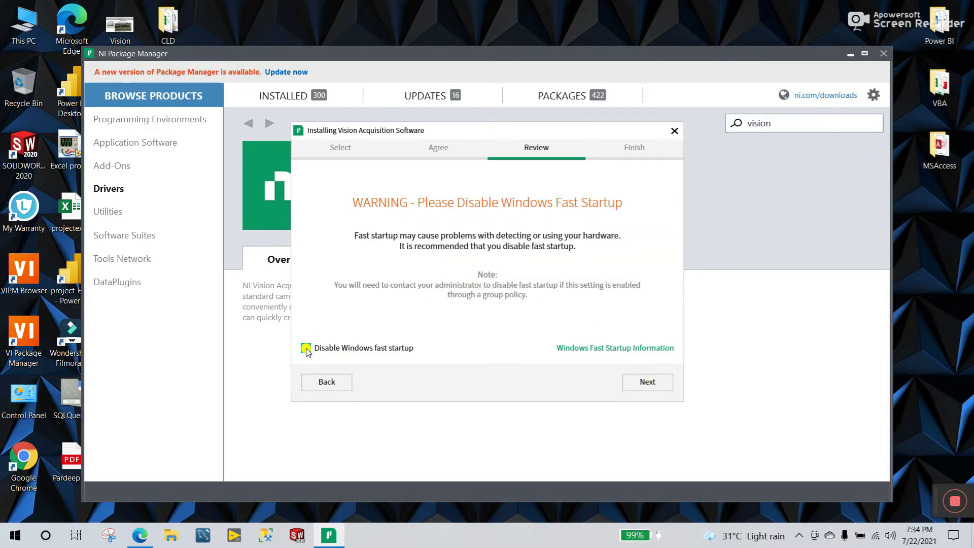
- Continue past the Windows fast startup warning and look through the summary of packages to install
click(641, 383)
scroll(415, 276, down, 2)
scroll(366, 304, up, 3)
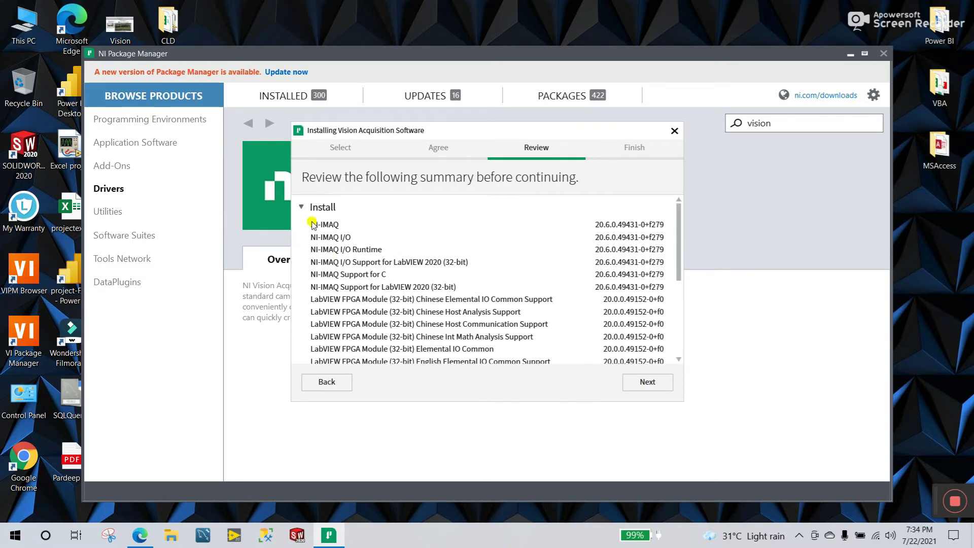
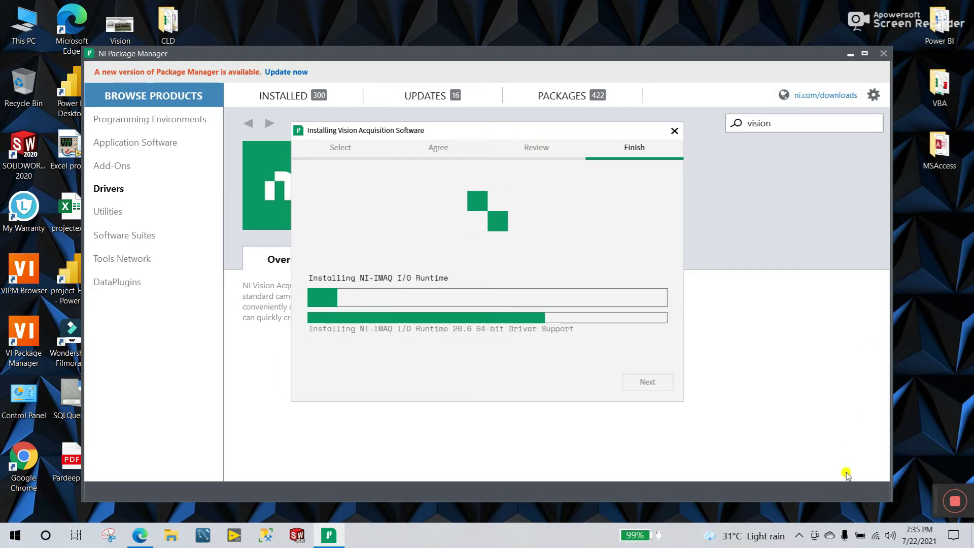
- Check the Wi-Fi connection while the packages install, and reboot the computer to complete the installation
click(876, 535)
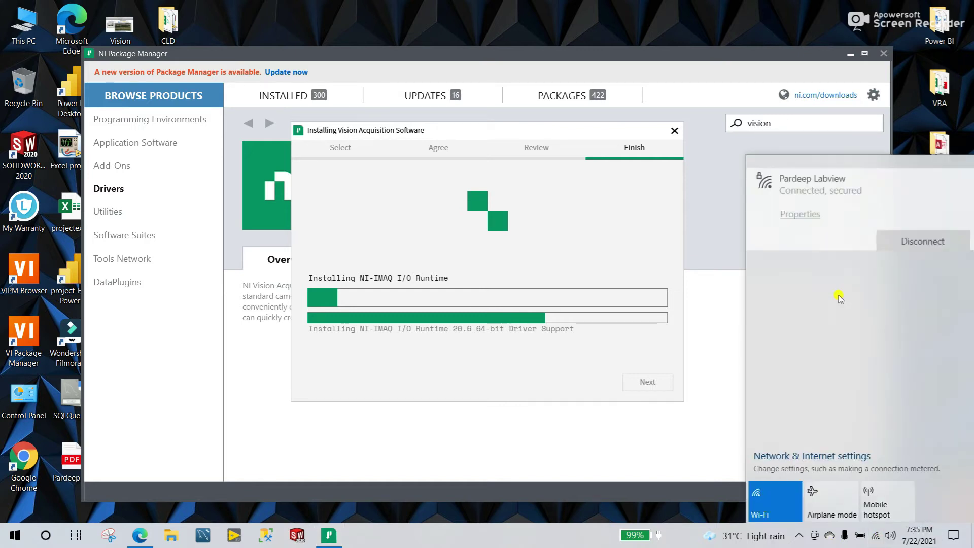
click(585, 182)
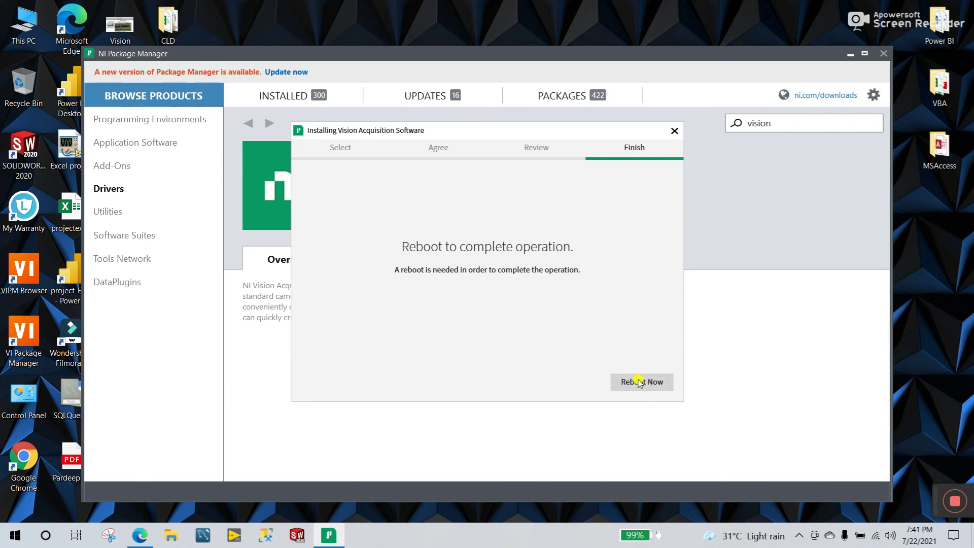
click(639, 382)
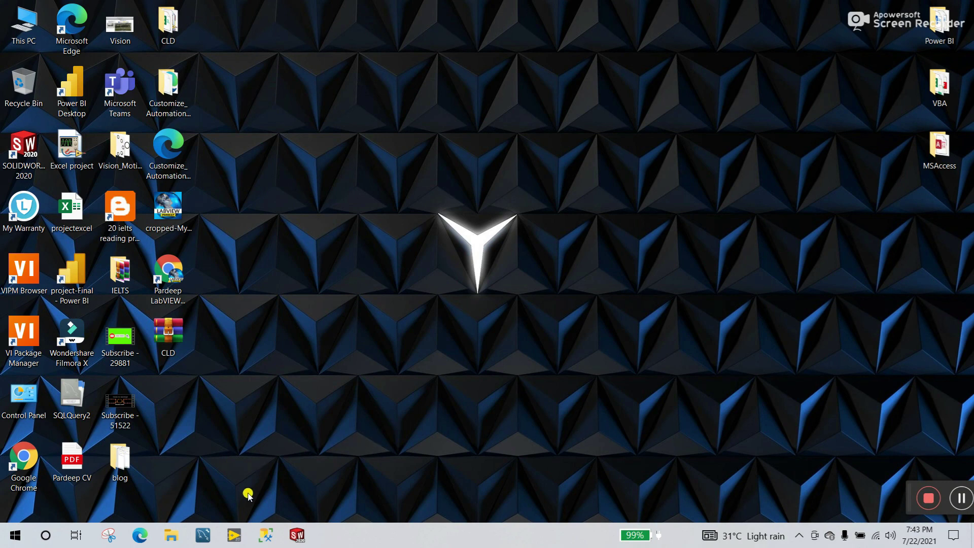
- Launch LabVIEW with a blank VI and tile its front panel and block diagram side by side
click(7, 537)
text(labvi)
key(Return)
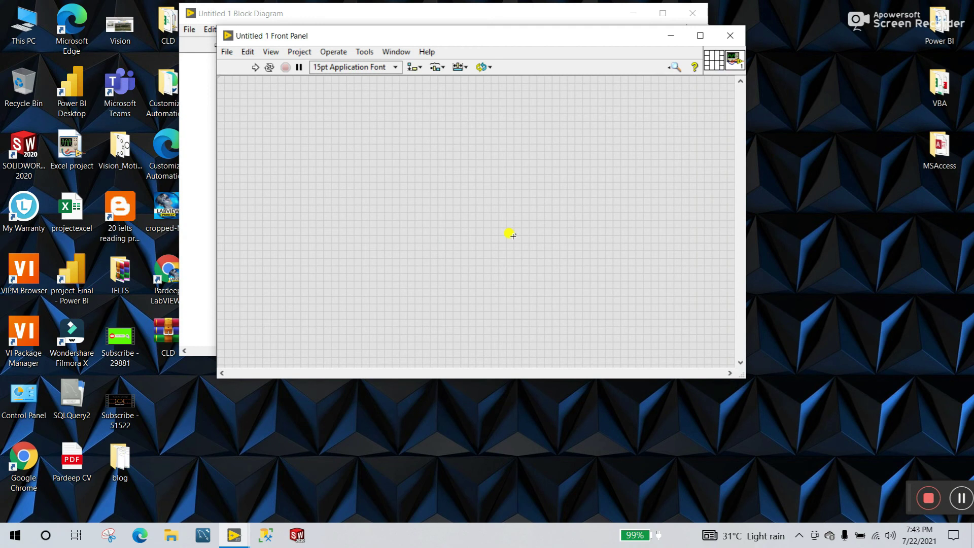
key(ctrl+t)
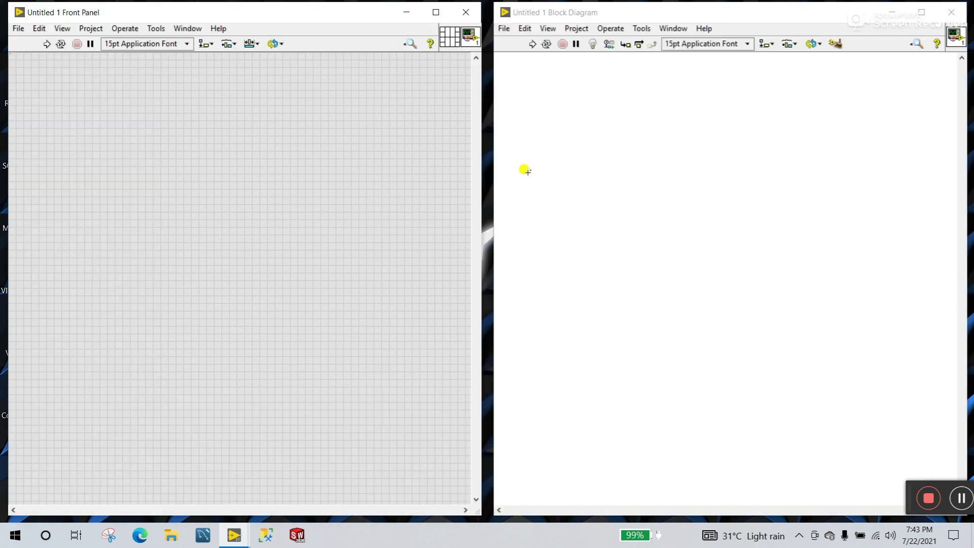
- Pin the Vision and Motion functions palette from the block diagram and place it over the front panel
right_click(551, 63)
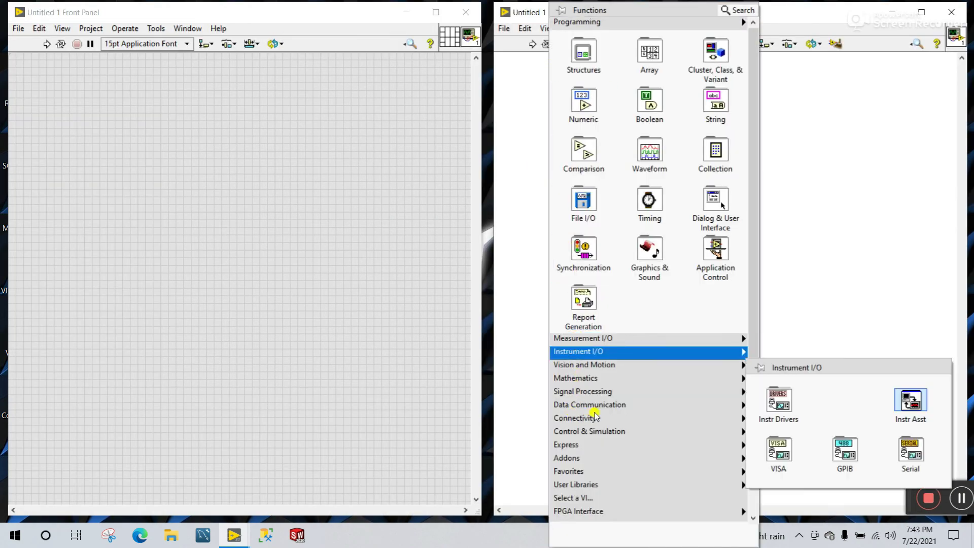
mouse_move(589, 366)
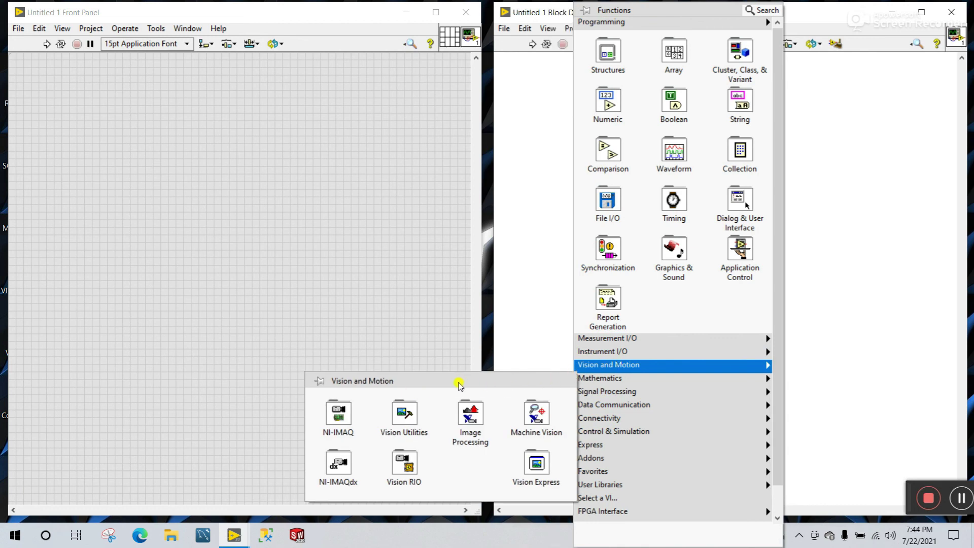
click(320, 381)
drag(351, 374, 144, 124)
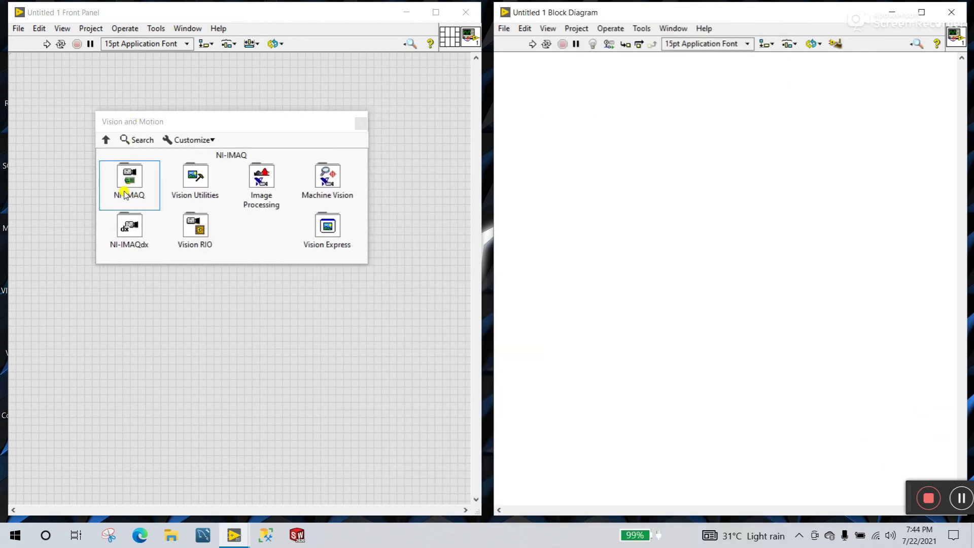